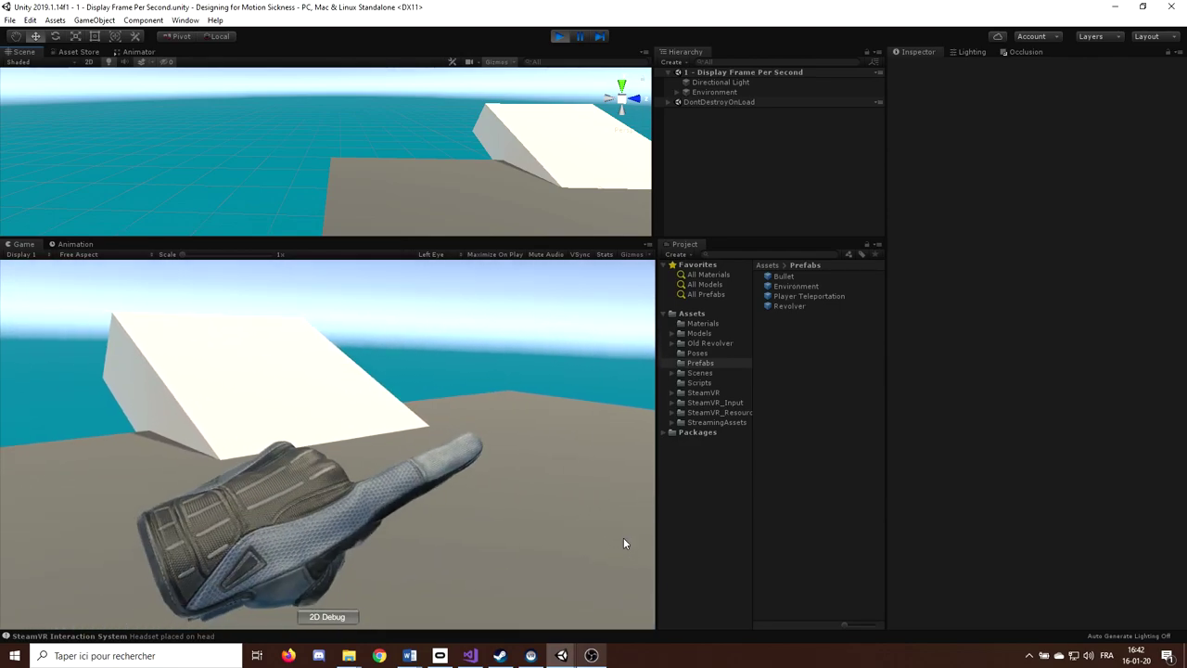
# - Show the Game view Stats, reading about 111 FPS, then stop play mode
pyautogui.click(605, 255)
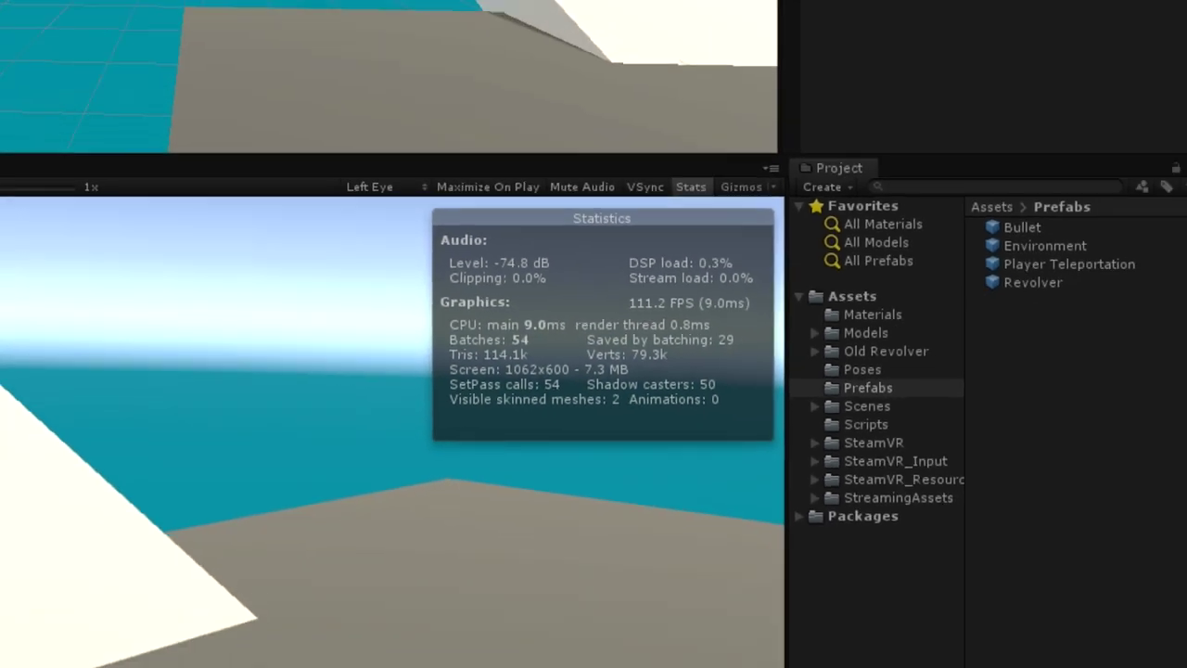
pyautogui.hotkey('ctrl', 'p')
pyautogui.scroll(-2, 503, 301)
pyautogui.keyDown('alt'); pyautogui.moveTo(503, 301); pyautogui.dragTo(462, 278); pyautogui.keyUp('alt')
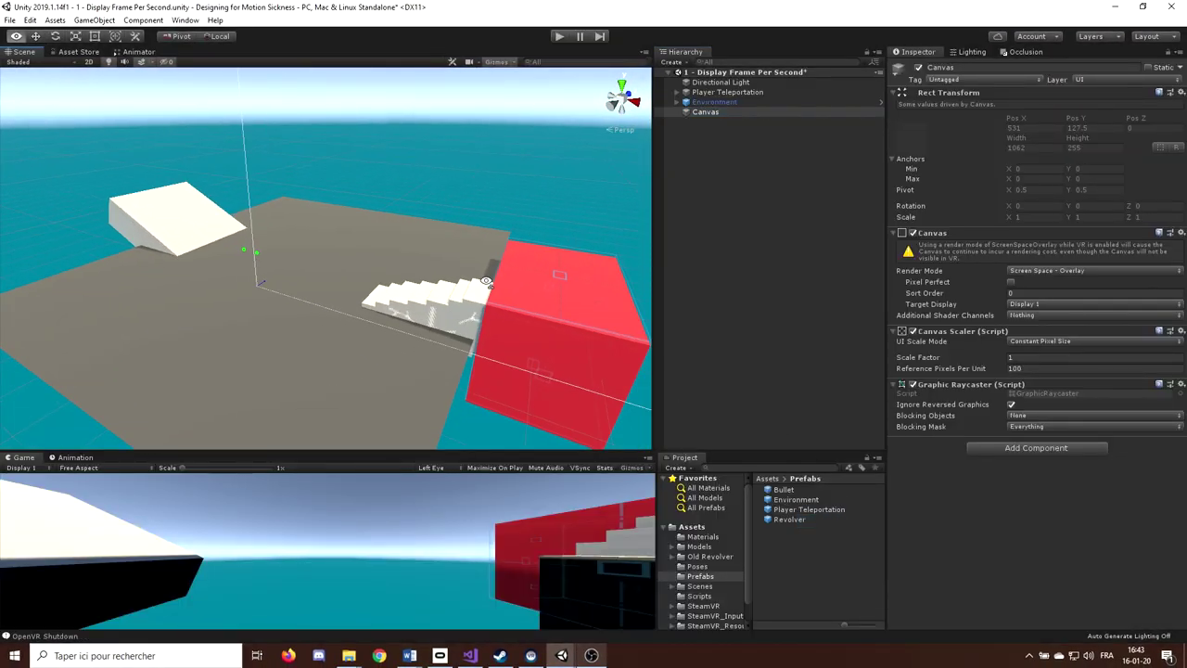
pyautogui.rightClick(699, 113)
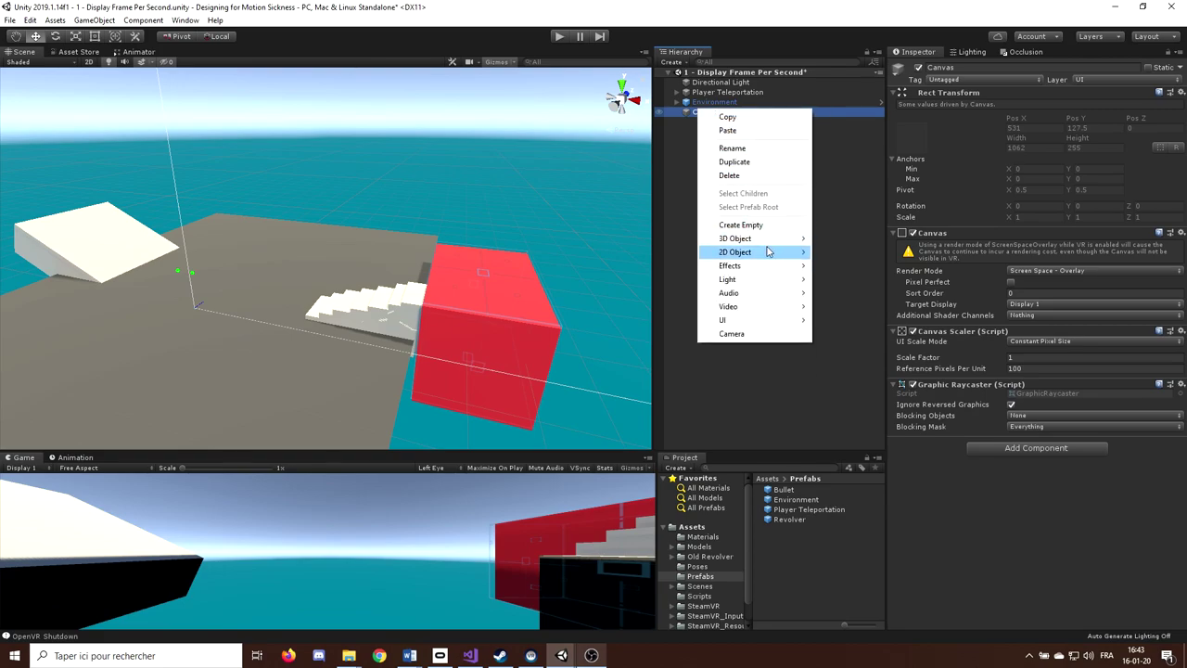
# - Add a UI Text under the Canvas and switch the Canvas Render Mode to World Space
pyautogui.moveTo(777, 324)
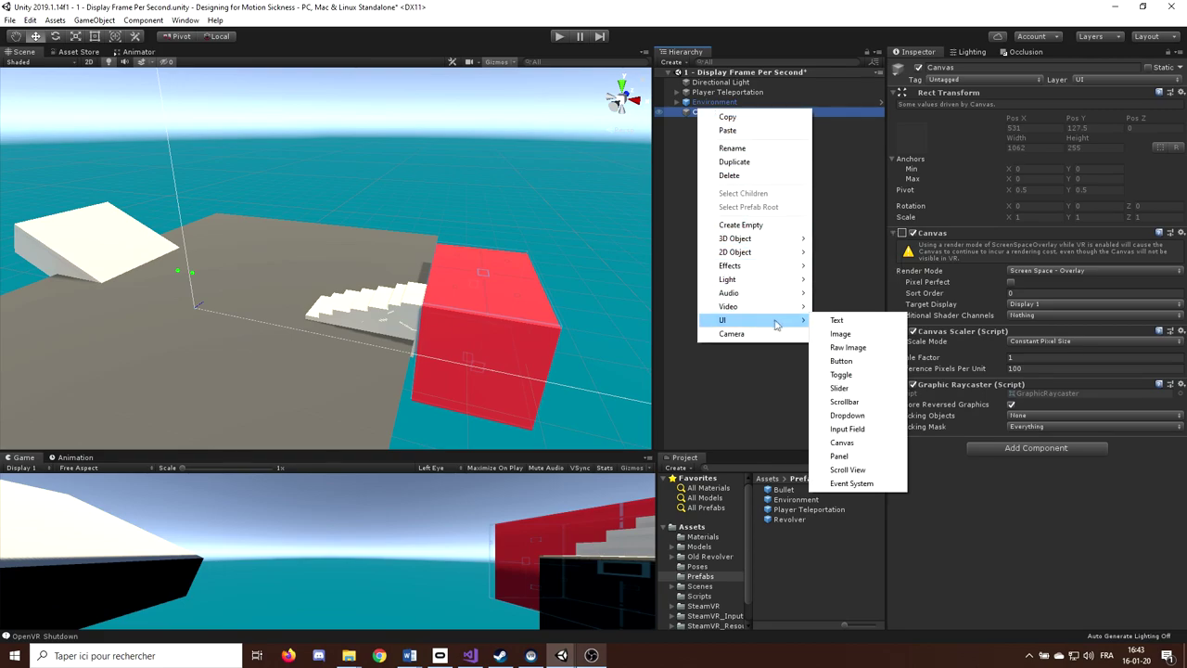
pyautogui.click(837, 320)
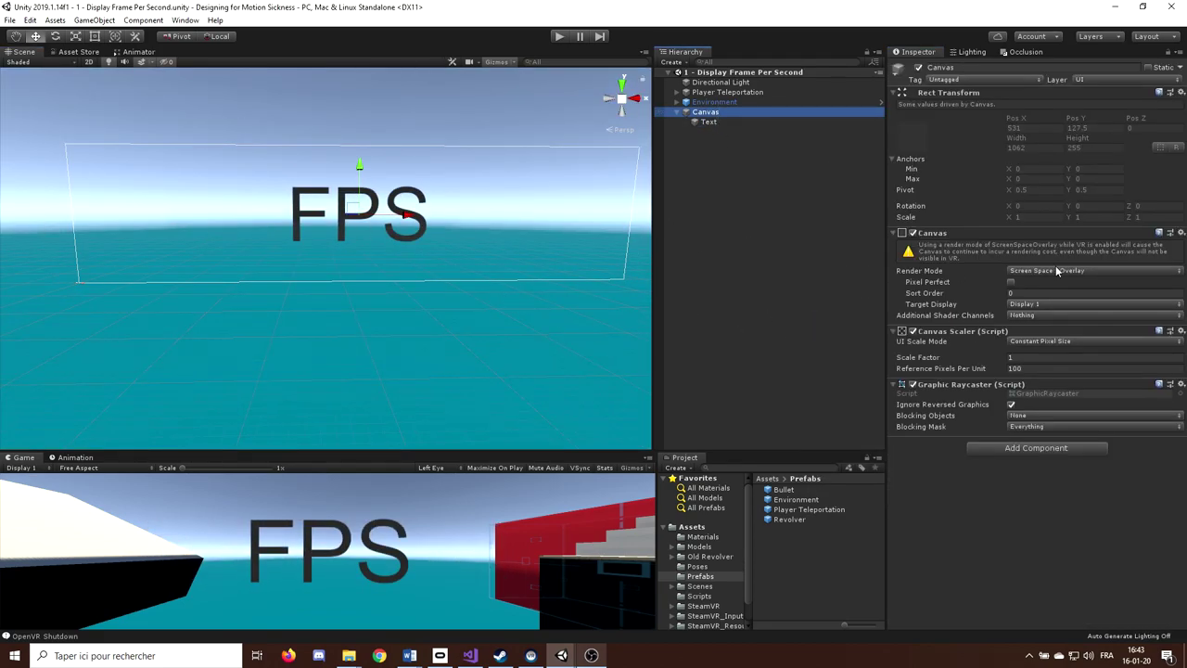
pyautogui.click(1048, 311)
pyautogui.press('f')
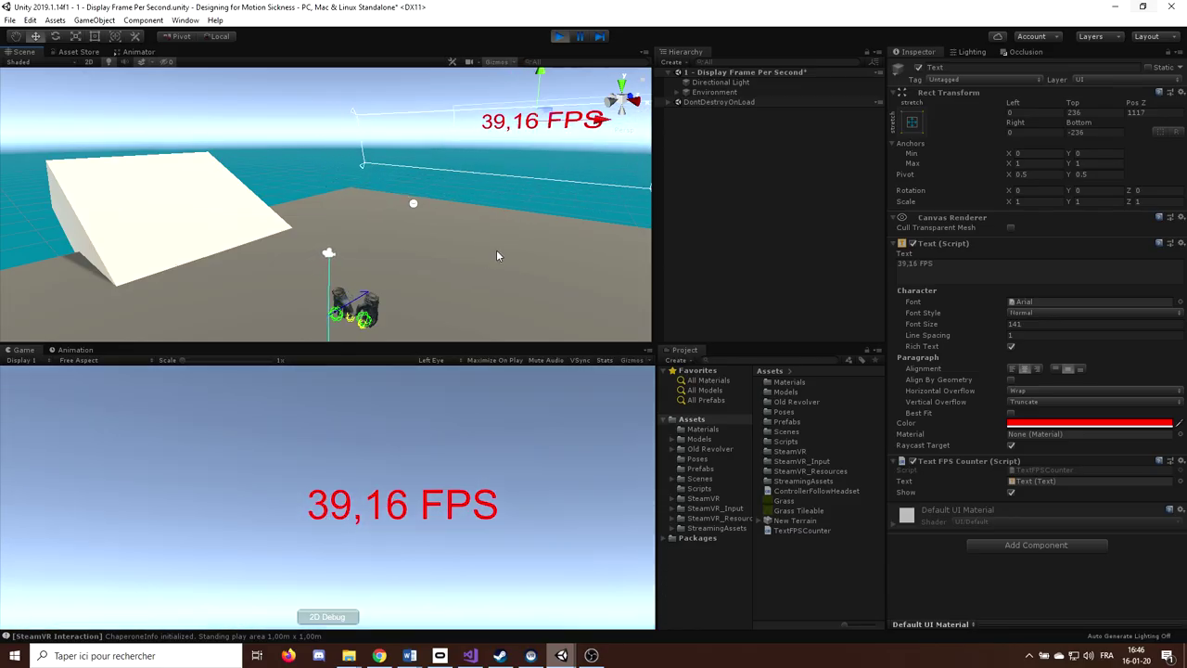
# - Run the scene with the Game view maximized and Stats shown beside the FPS counter
pyautogui.click(649, 356)
pyautogui.click(697, 393)
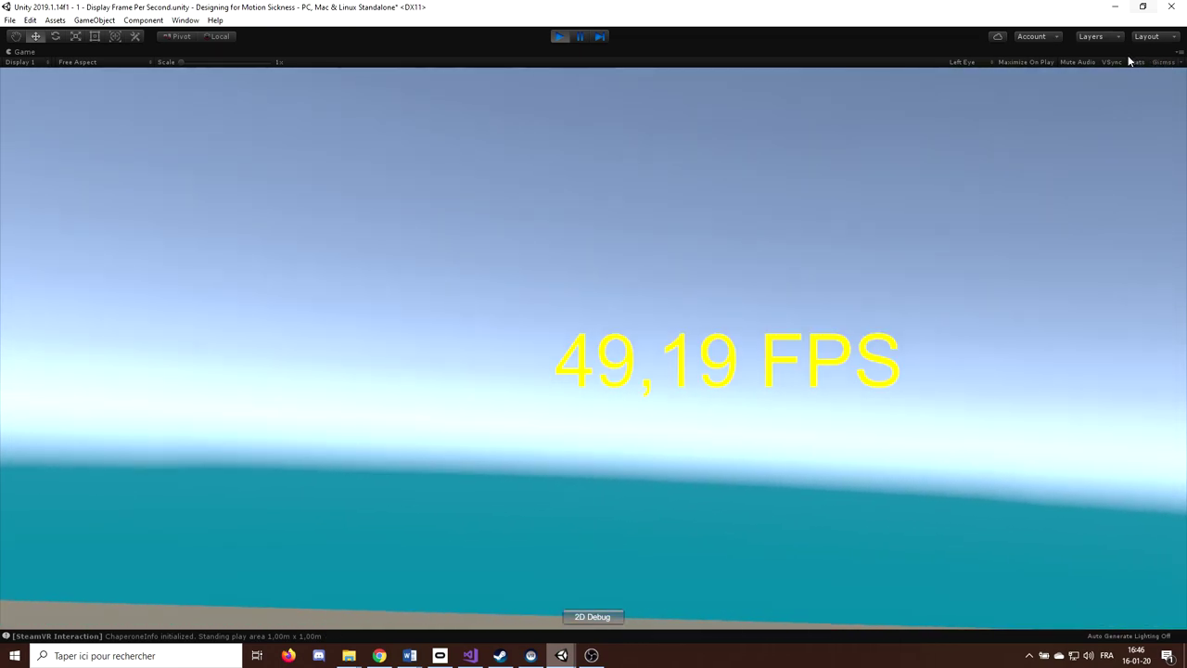
pyautogui.click(1135, 61)
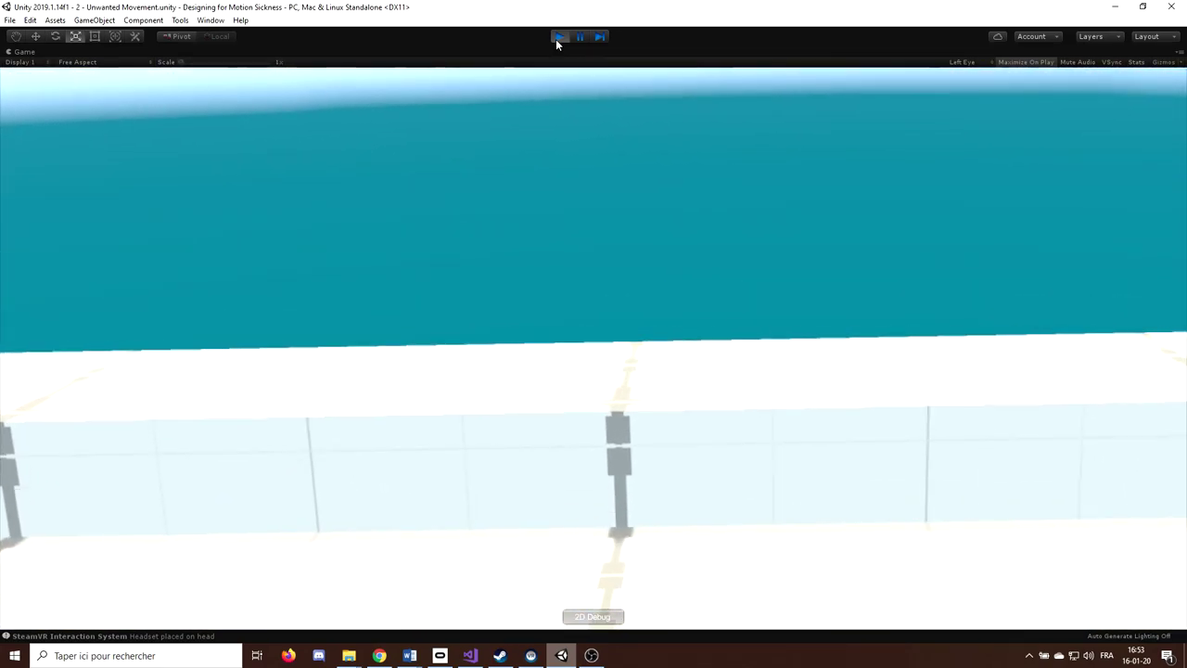
# - Stop the running 2 - Unwanted Movement scene
pyautogui.click(557, 37)
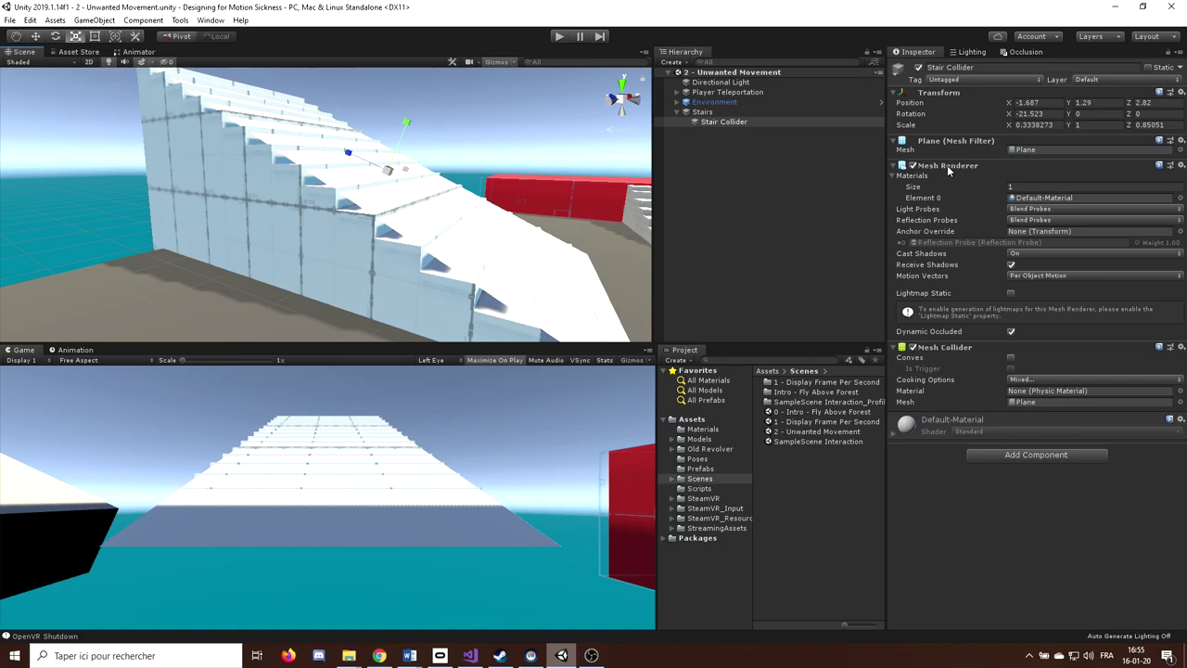
# - Remove the Stair Collider's Mesh Renderer component and play the scene to test the invisible ramp
pyautogui.rightClick(948, 169)
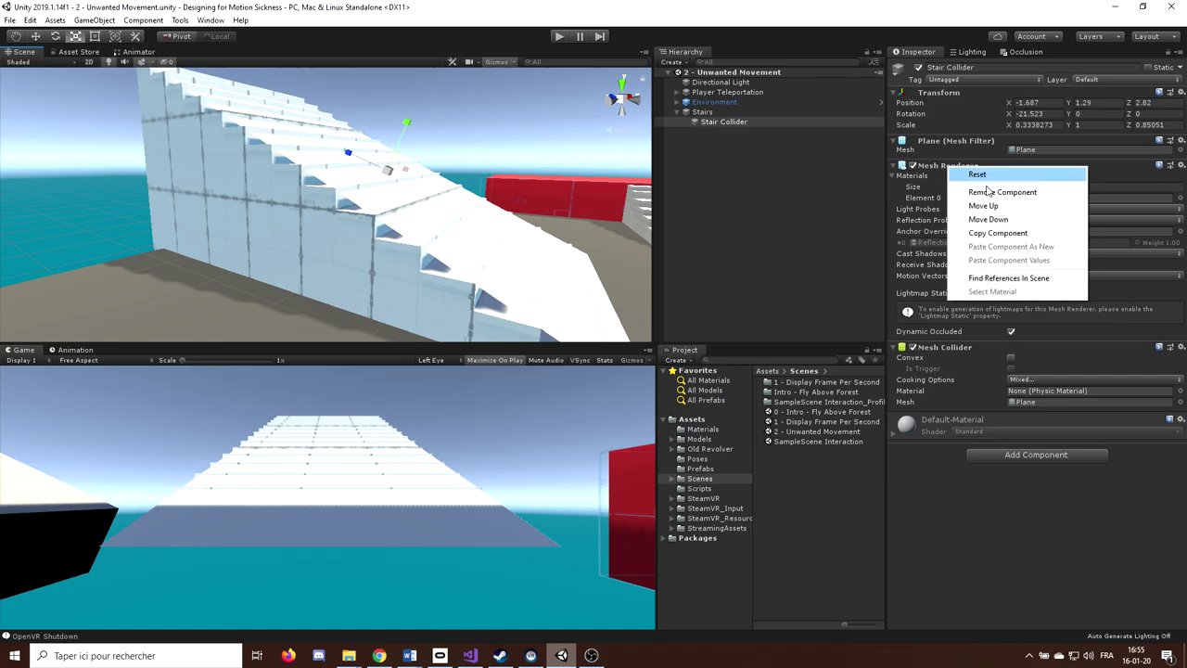
pyautogui.click(993, 192)
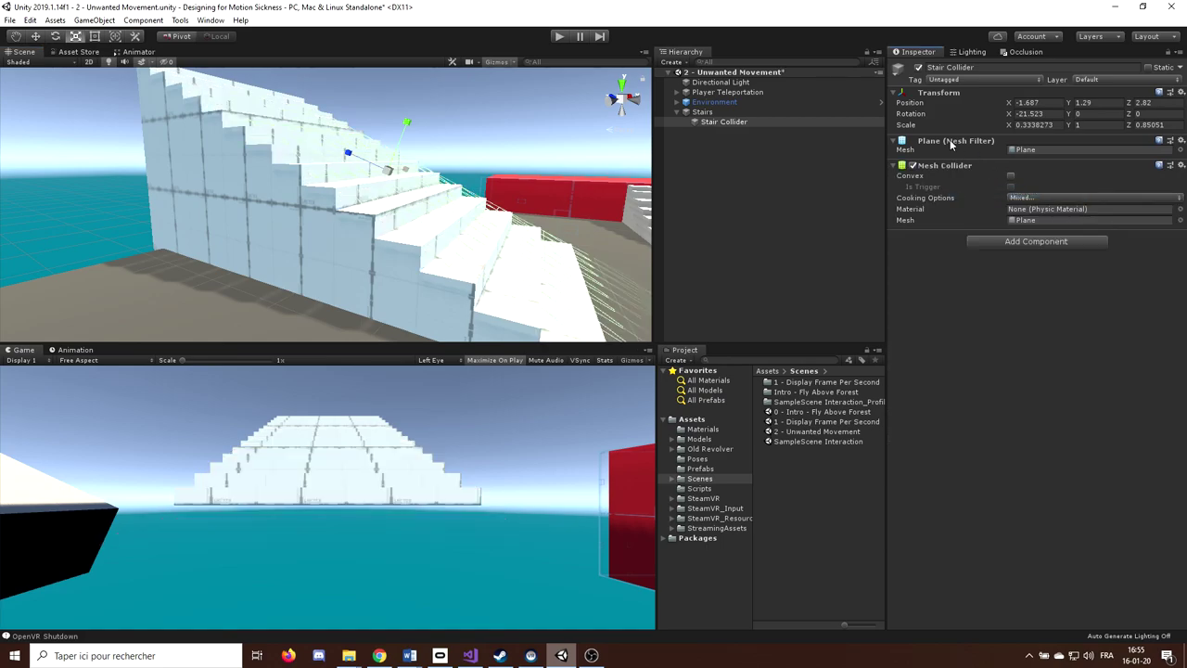
pyautogui.click(559, 36)
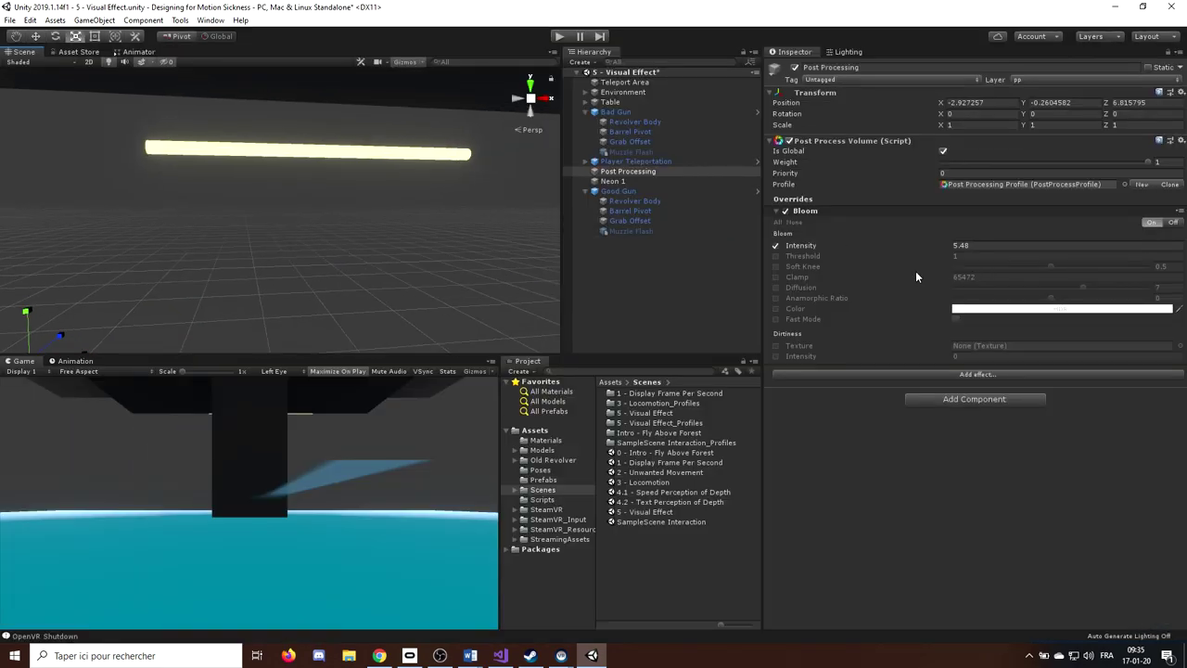
# - Lower the Post Processing volume's Bloom Intensity to 4.8
pyautogui.moveTo(863, 242)
pyautogui.mouseDown()
pyautogui.moveTo(1031, 245)
pyautogui.moveTo(34, 227)
pyautogui.moveTo(1130, 225)
pyautogui.moveTo(851, 224)
pyautogui.mouseUp()
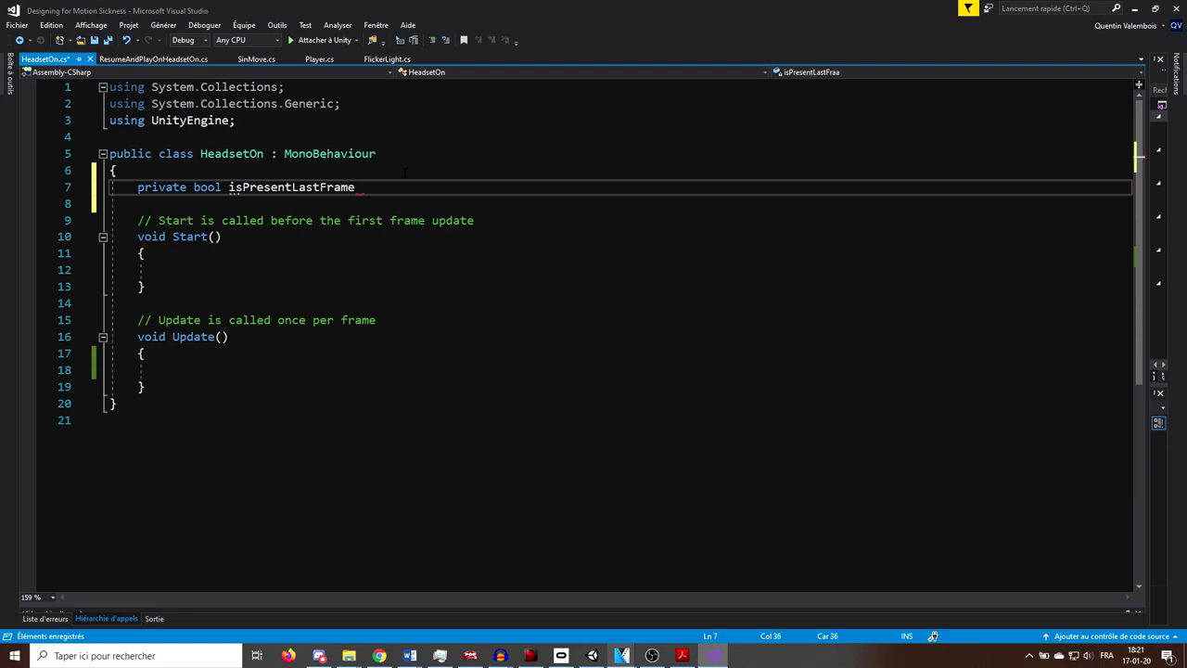
# - In Update, set headsetOn by comparing userPresence to UserPresenceState.Present
pyautogui.click(195, 371)
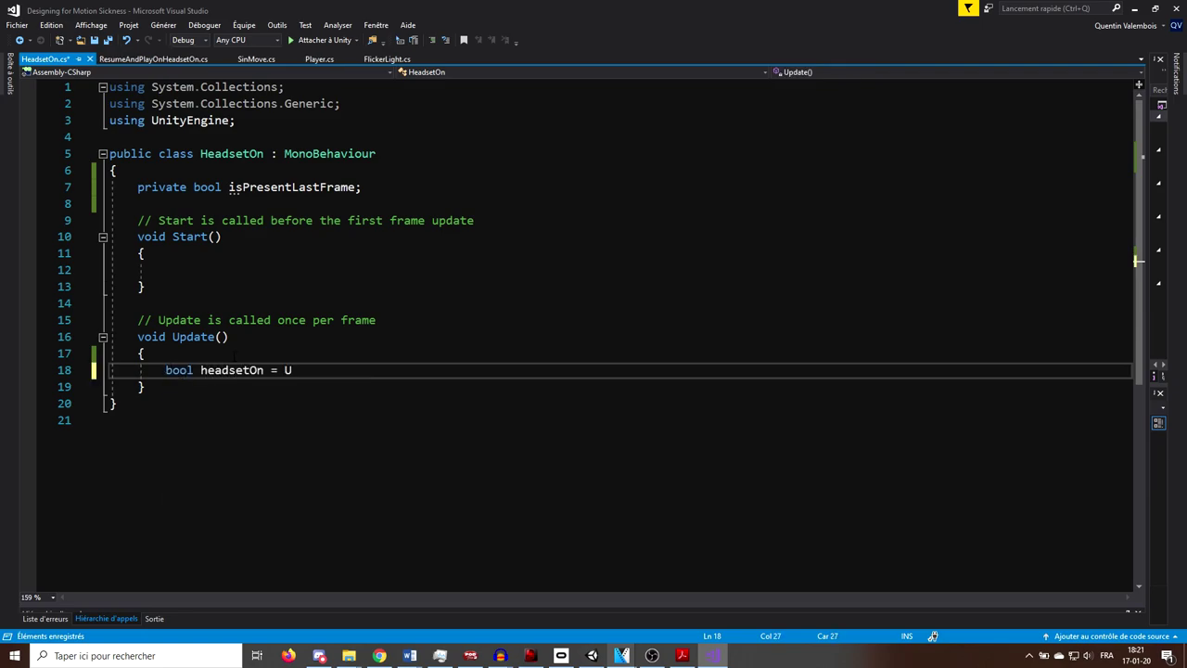
pyautogui.write('nityEngine.')
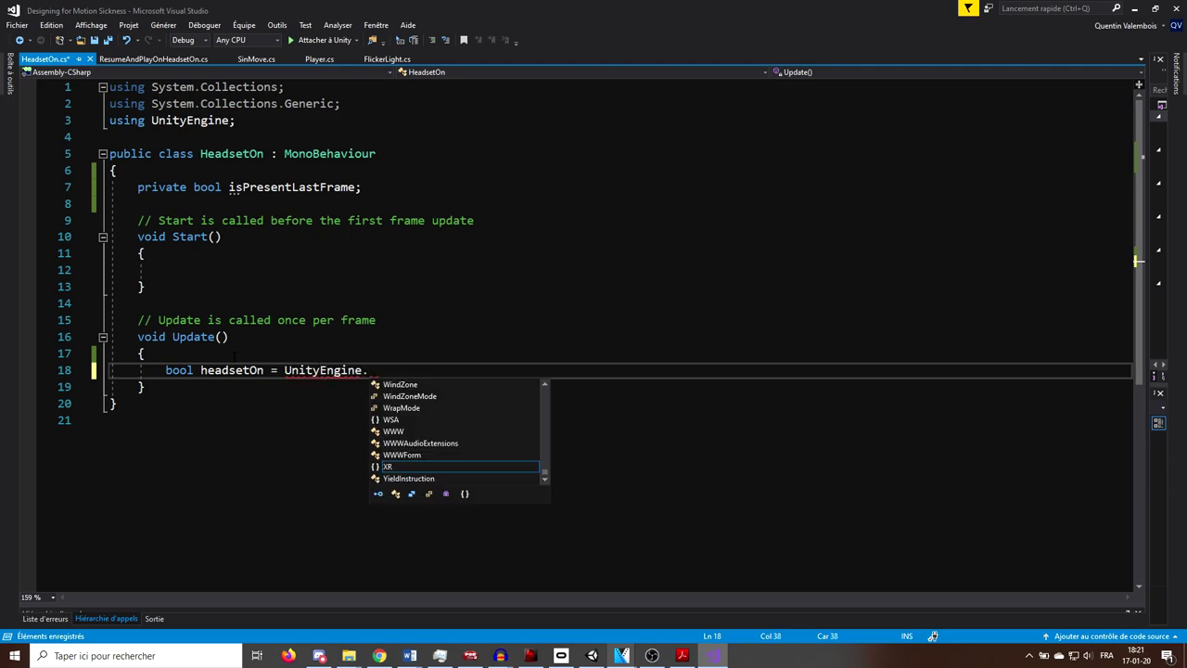
pyautogui.write('Xr')
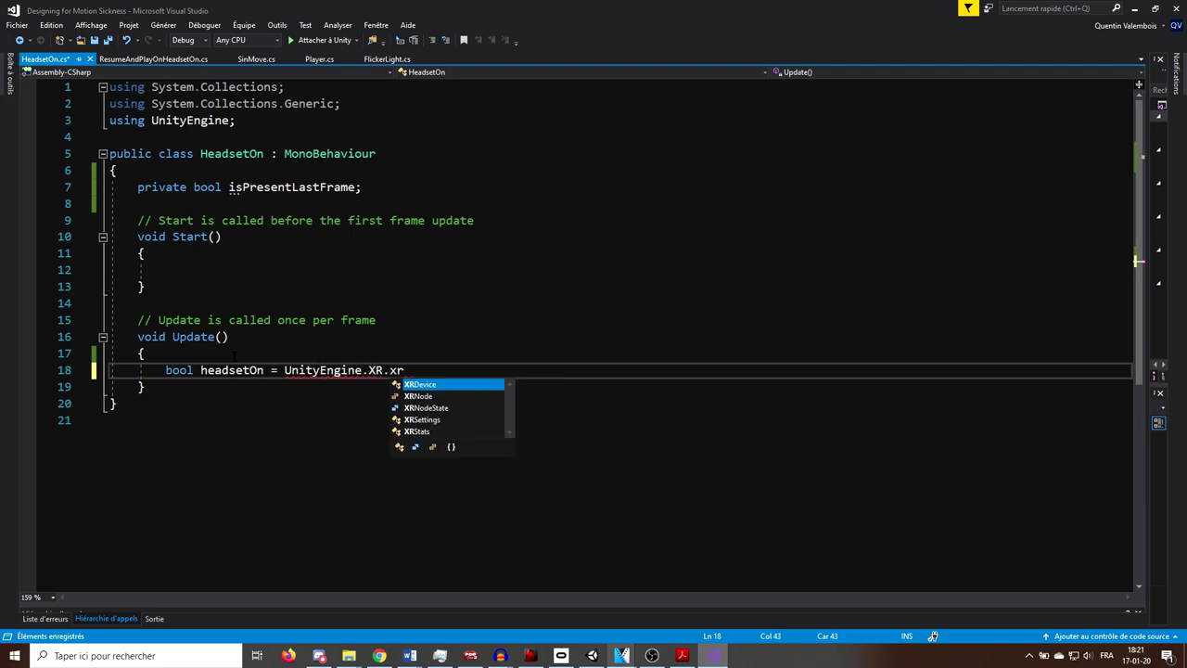
pyautogui.write('xr.user')
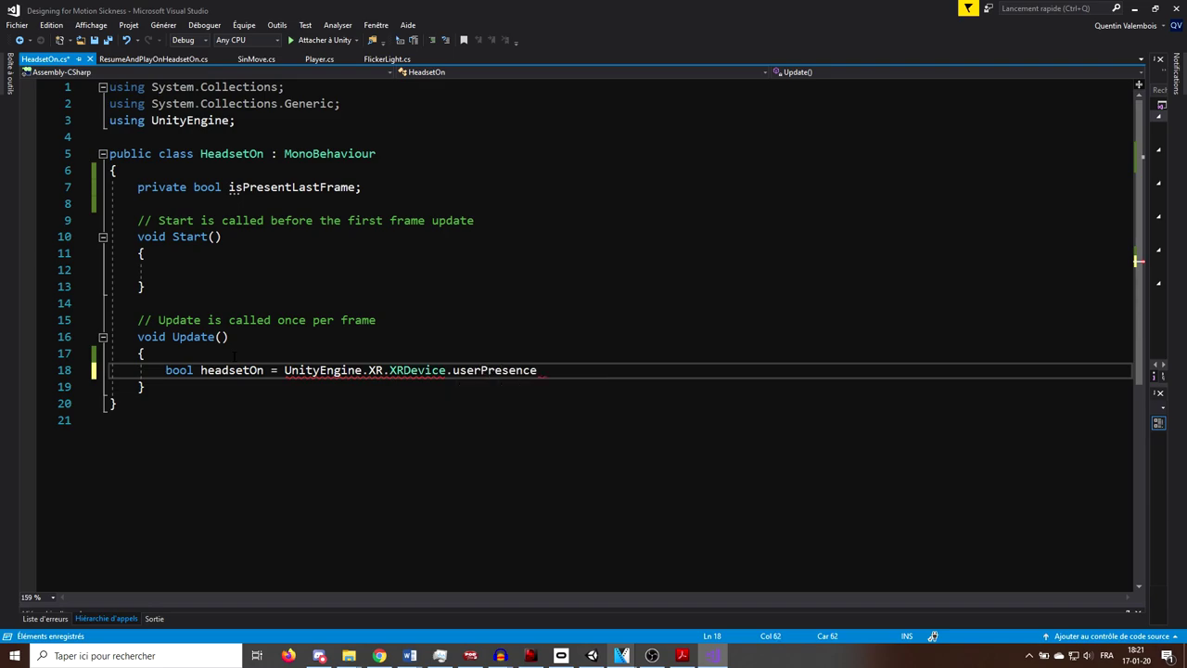
pyautogui.press('Tab')
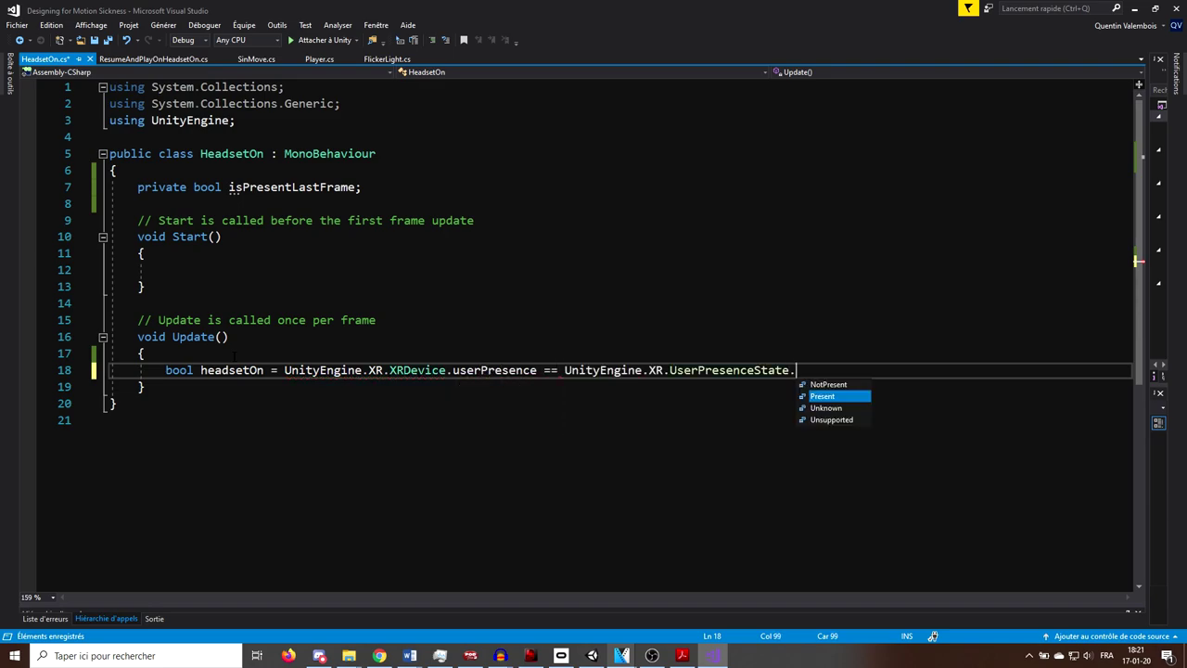
pyautogui.press('Return')
pyautogui.press('Return')
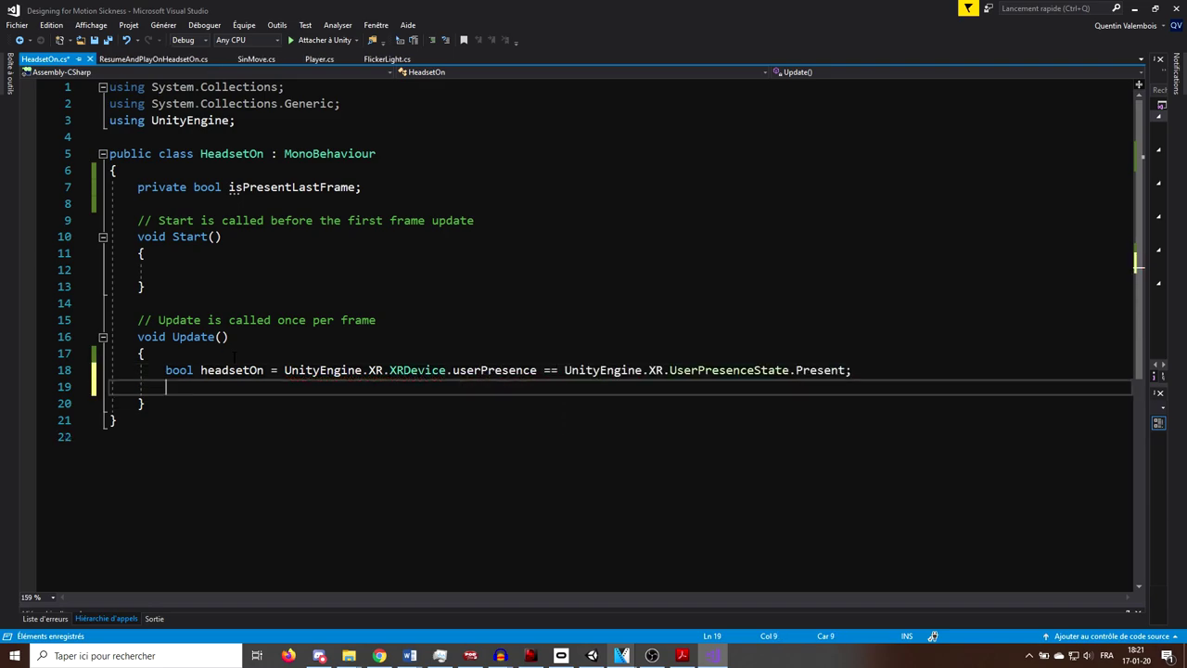
# - Add an if block for isPresentLastFrame && !headsetOn, the headset-off case
pyautogui.write('if(')
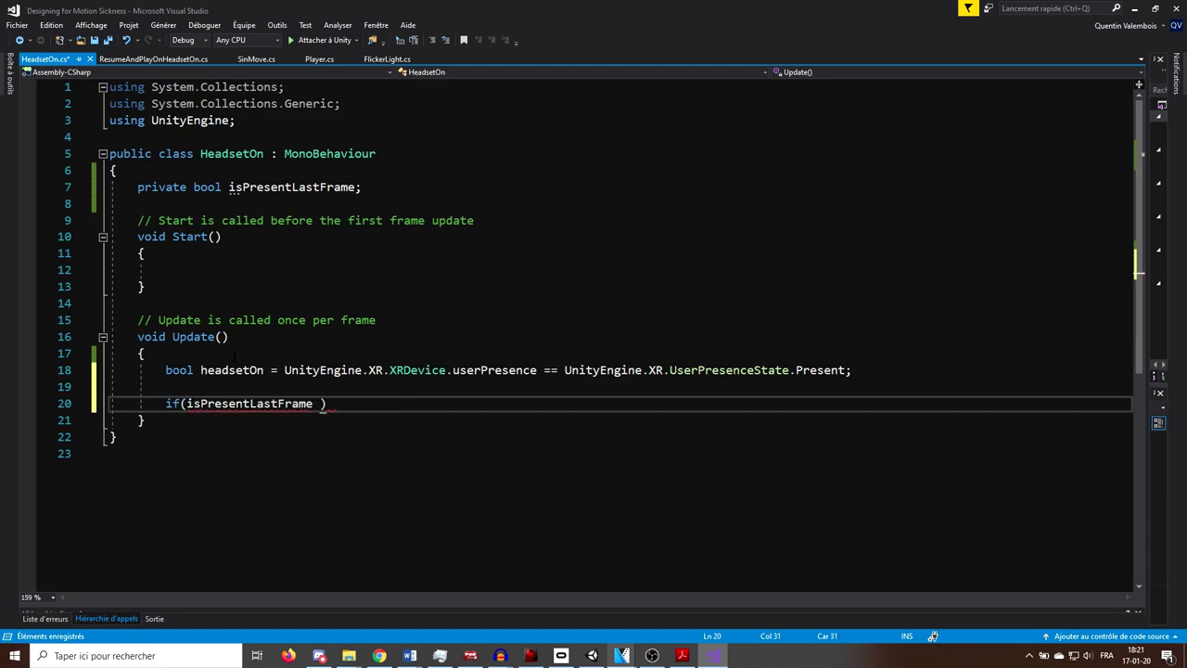
pyautogui.write('isPresentLastFrame && !head')
pyautogui.press('Tab')
pyautogui.press('End')
pyautogui.press('Return')
pyautogui.write('{')
pyautogui.press('Return')
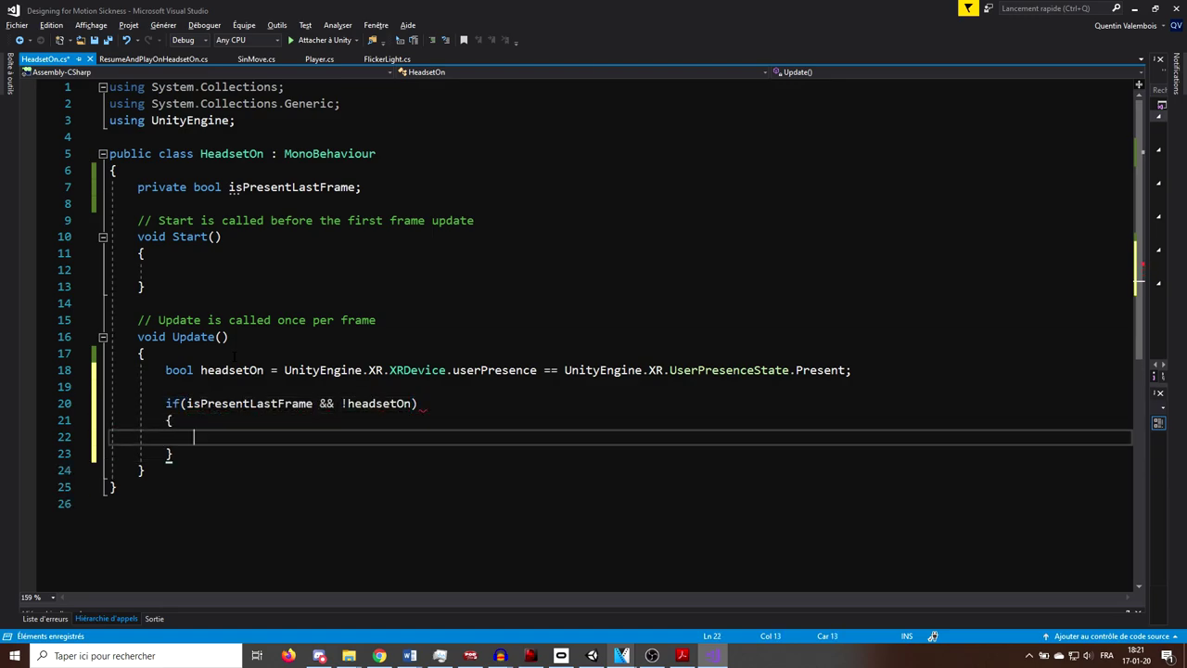
pyautogui.press('Down')
pyautogui.press('End')
# - Add an else-if block for !isPresentLastFrame && headsetOn, the headset-on case
pyautogui.press('Return')
pyautogui.write('else if(!isPresentLastFrame && head')
pyautogui.press('Tab')
pyautogui.press('End')
pyautogui.press('Return')
pyautogui.write('{')
pyautogui.press('Return')
pyautogui.press('Down')
pyautogui.press('End')
pyautogui.press('Return')
pyautogui.press('Return')
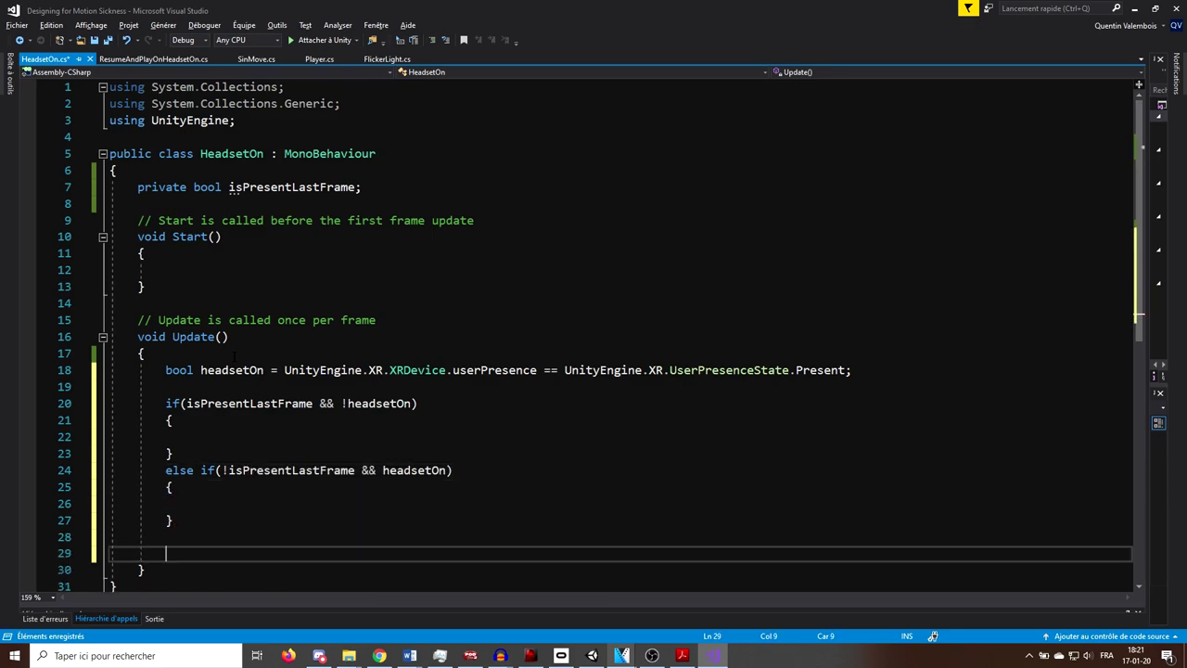
# - Store the current state with isPresentLastFrame = headsetOn after the blocks
pyautogui.write('is')
pyautogui.press('Tab')
pyautogui.write('= head')
pyautogui.press('Tab')
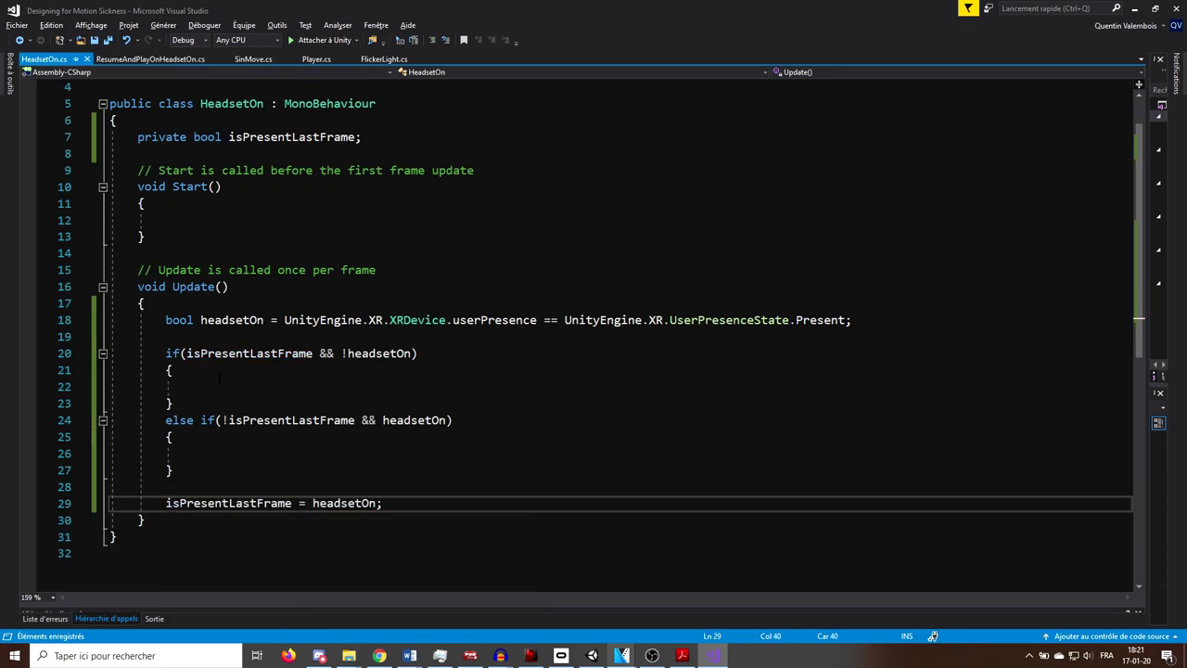
# - Comment the branches as '//HEADSET OFF !' and '//HEADSET ON !'
pyautogui.click(333, 385)
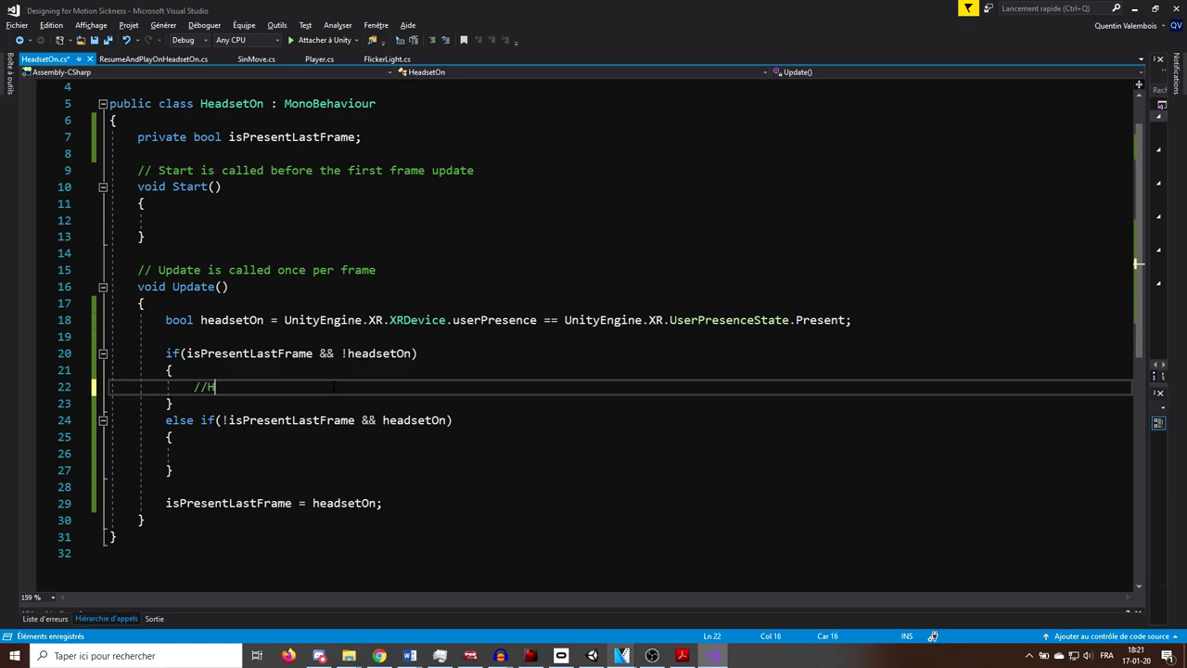
pyautogui.click(249, 463)
pyautogui.press('Up')
pyautogui.write('//')
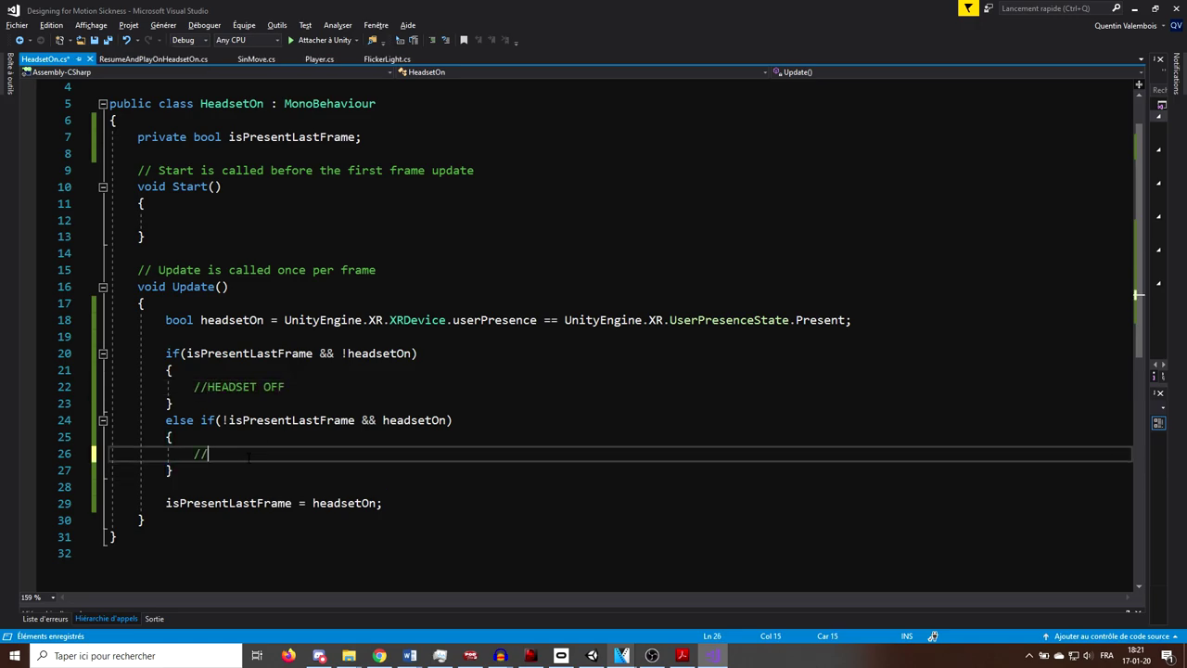
pyautogui.write('HEADSET ON !')
pyautogui.press('Up')
pyautogui.press('Up')
pyautogui.press('Up')
pyautogui.press('Up')
pyautogui.write('!')
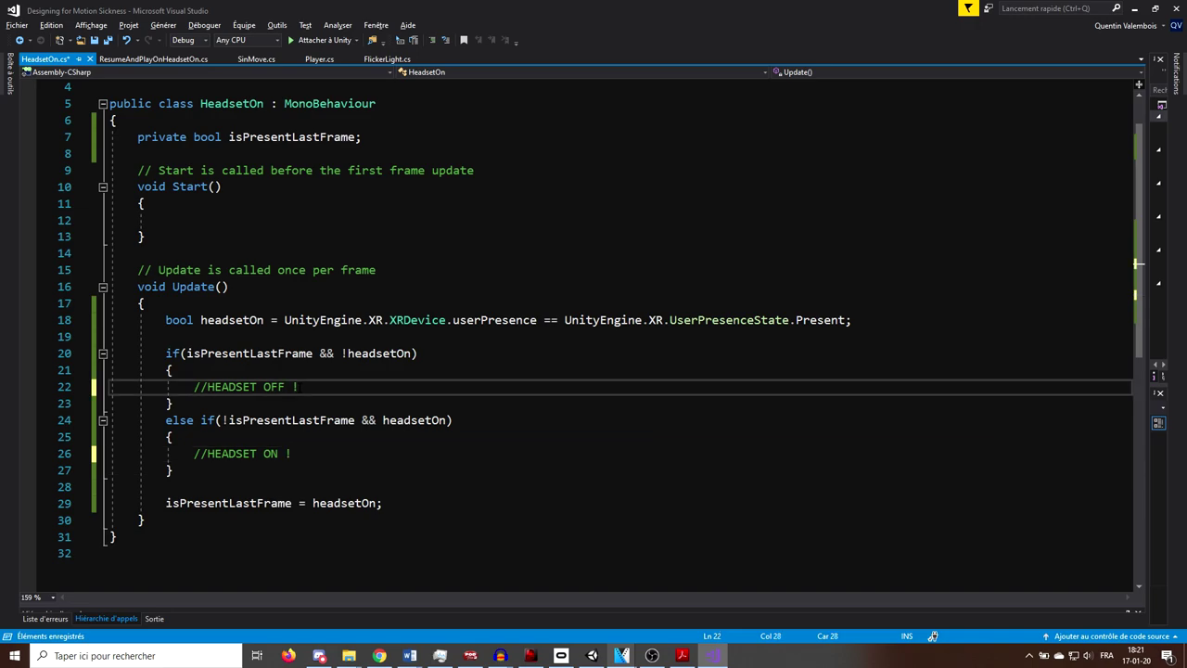
pyautogui.click(457, 511)
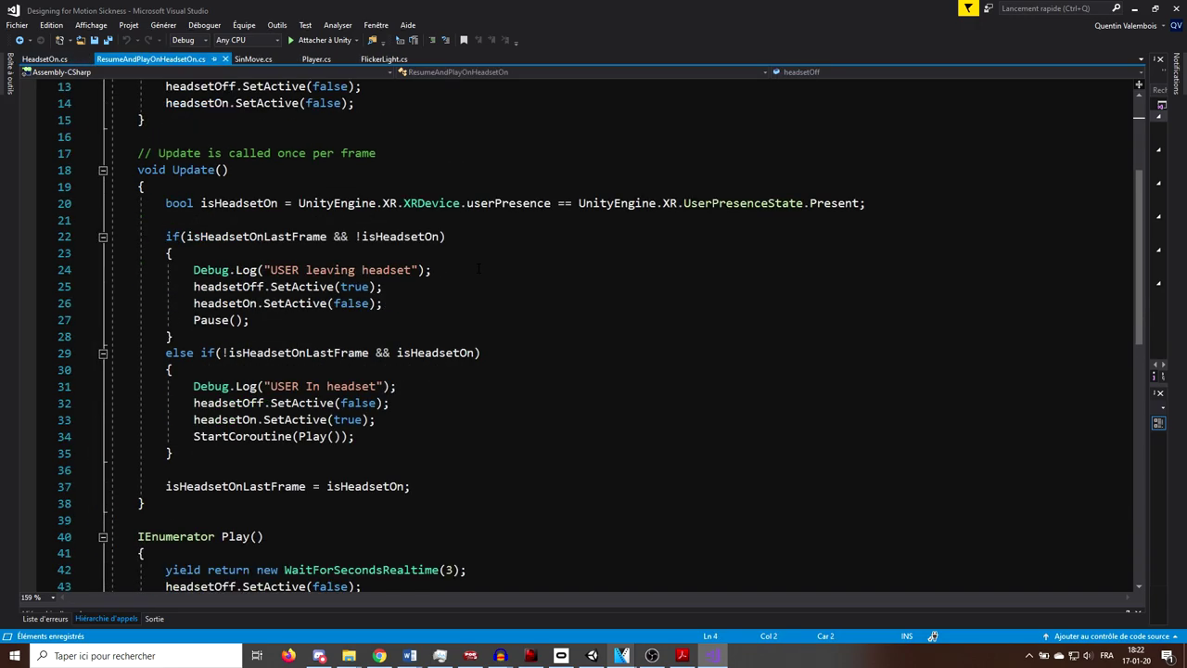
# - Select lines 24–27, the headset-off pause code in ResumeAndPlayOnHeadsetOn.cs
pyautogui.scroll(-1, 478, 269)
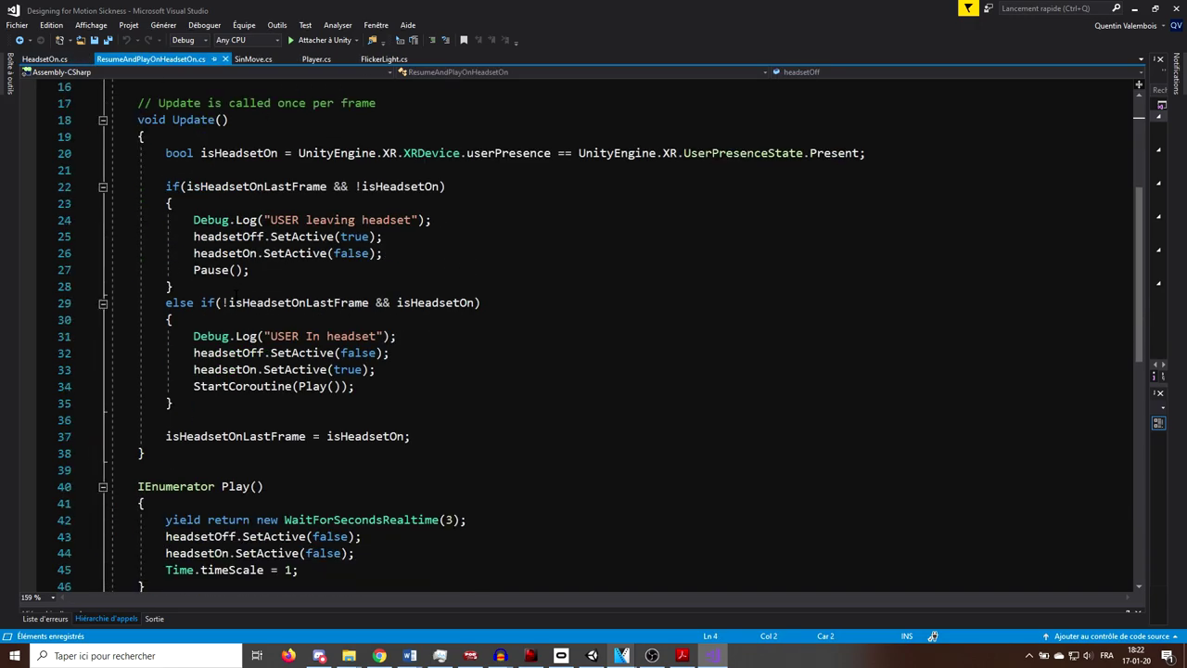
pyautogui.moveTo(263, 272); pyautogui.dragTo(194, 219)
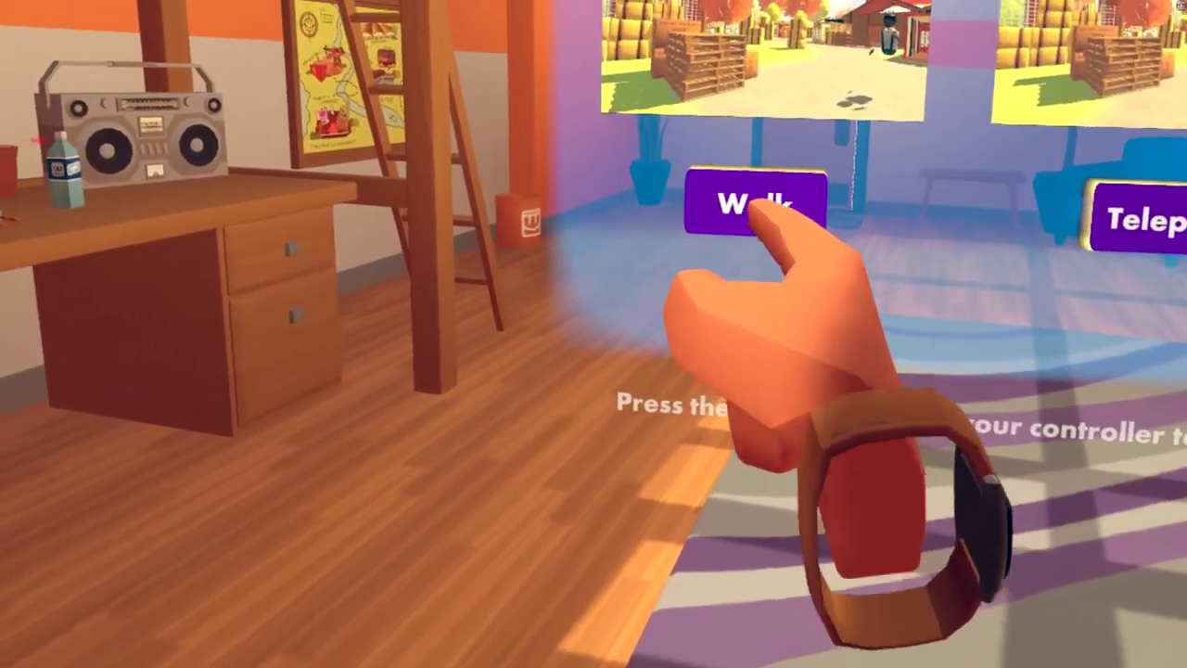
# - Pick Walk as the Rec Room movement mode
pyautogui.click(505, 243)
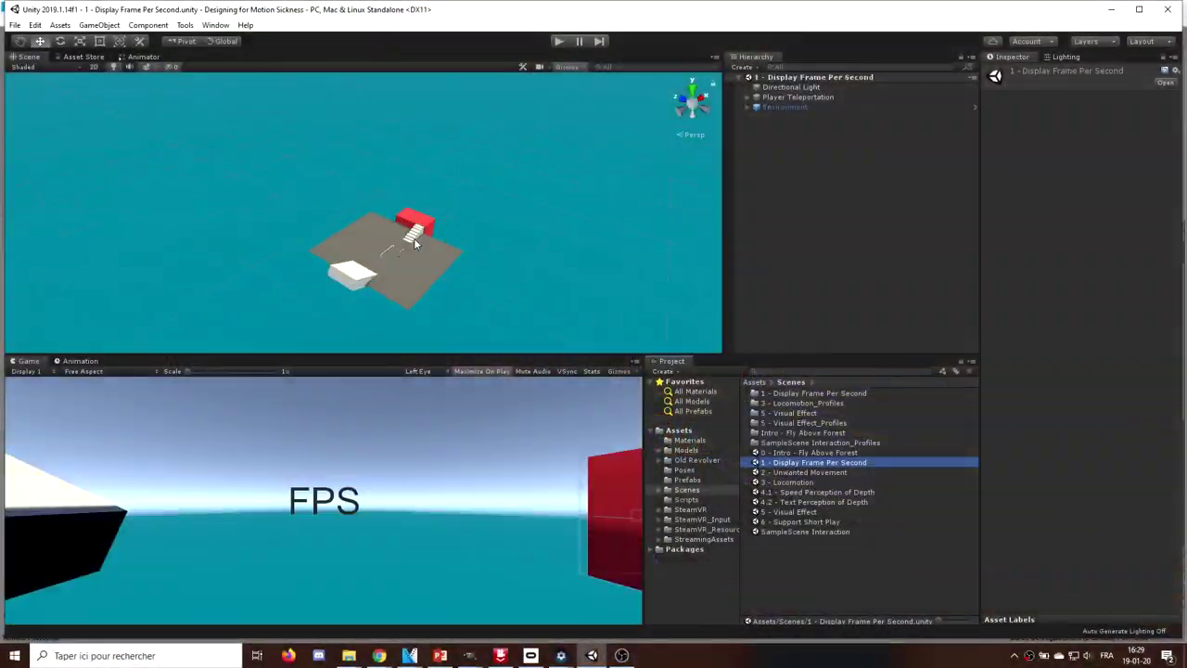
# - Load each scene in the Scenes folder in turn, ending on 5 - Visual Effect
pyautogui.moveTo(500, 250); pyautogui.dragTo(516, 259, button='right')
pyautogui.press('Down')
pyautogui.press('Return')
pyautogui.press('Down')
pyautogui.press('Return')
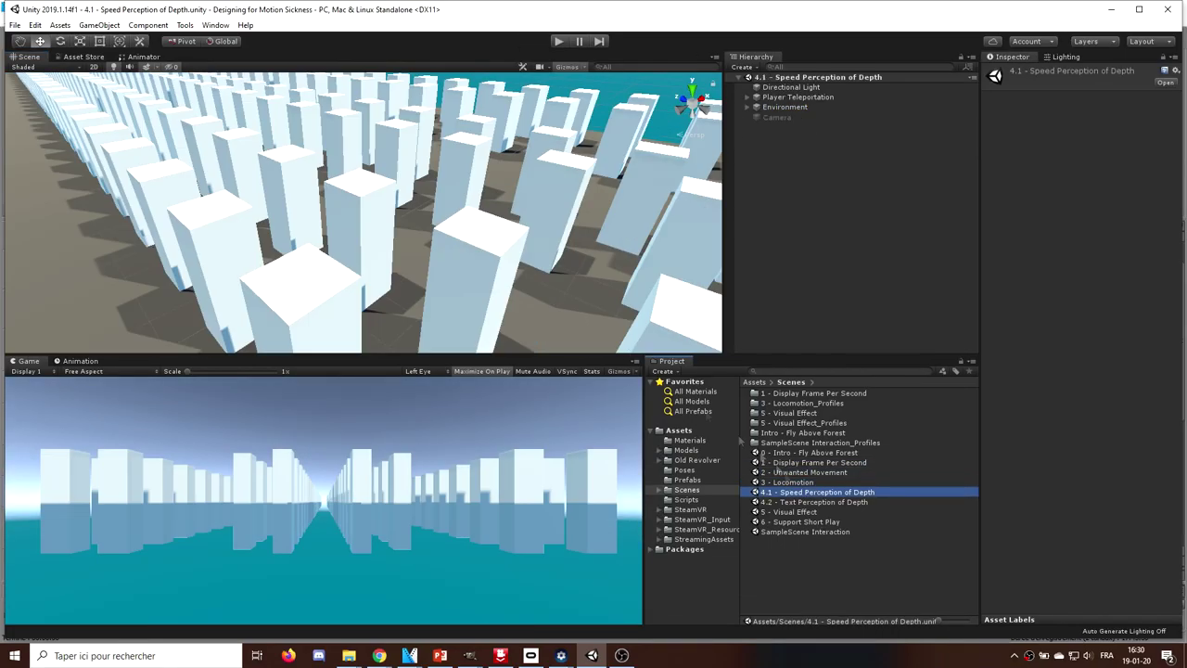
pyautogui.press('Down')
pyautogui.press('Return')
pyautogui.press('Down')
pyautogui.press('Return')
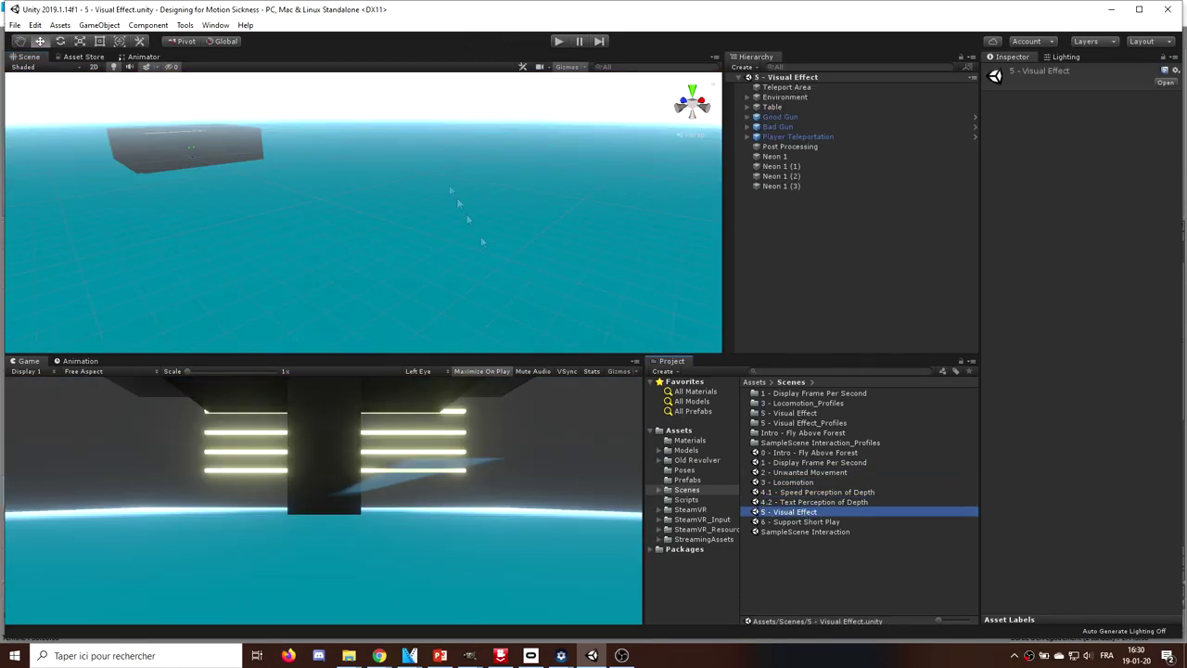